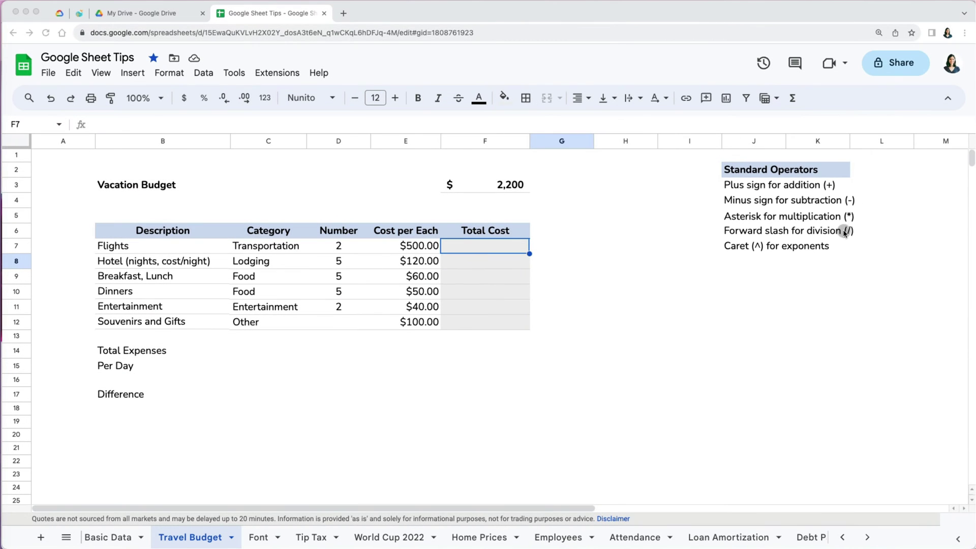
Enter =d7*e7 in F7 so the Flights Total Cost shows $1,000
click(109, 190)
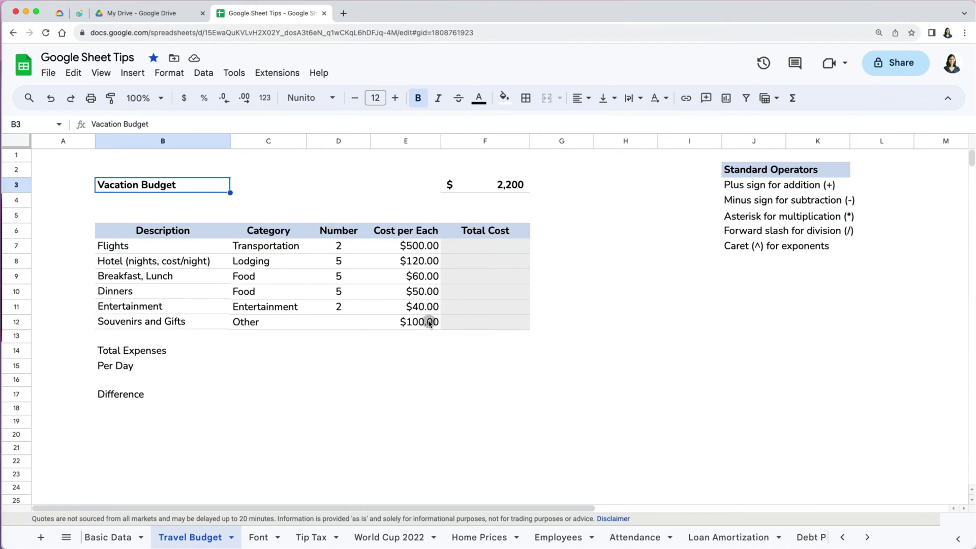
click(485, 249)
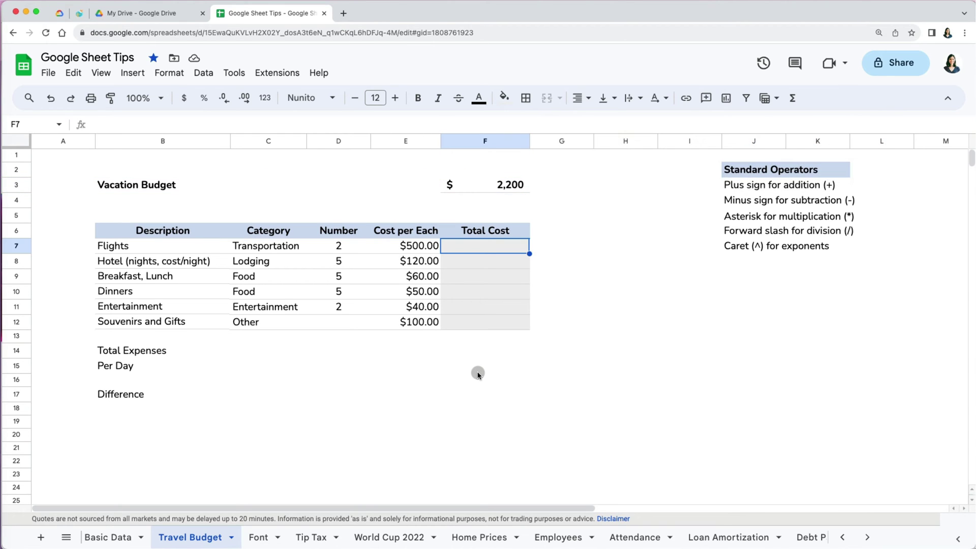
text(=)
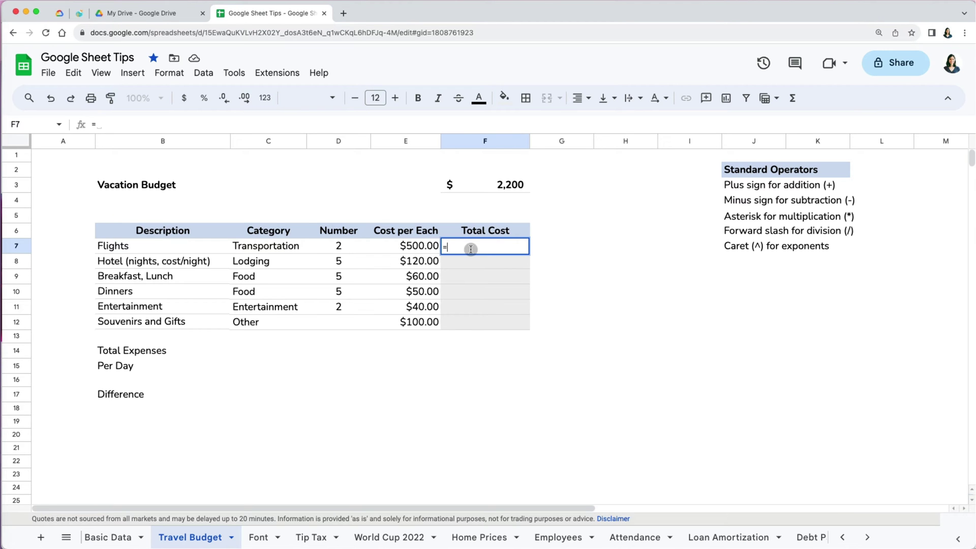
text(d7)
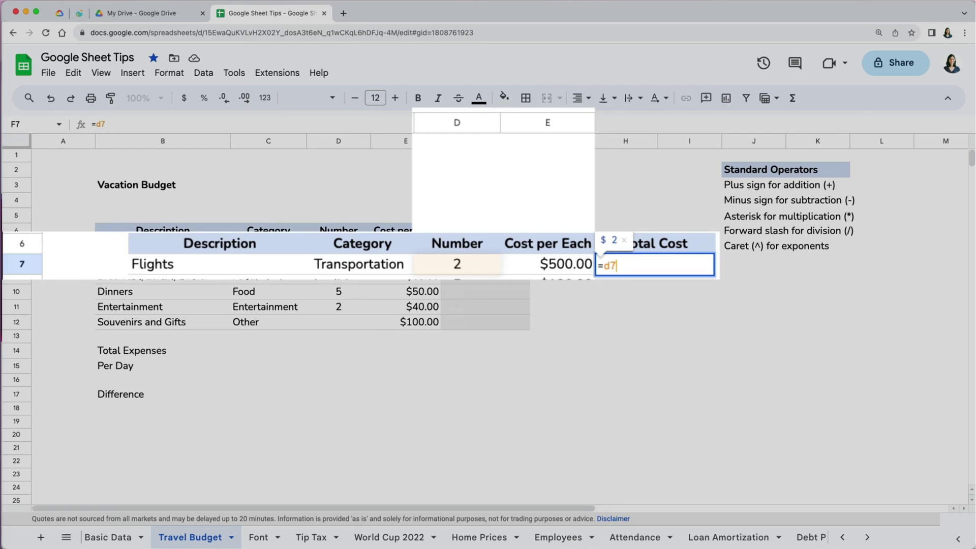
text(*)
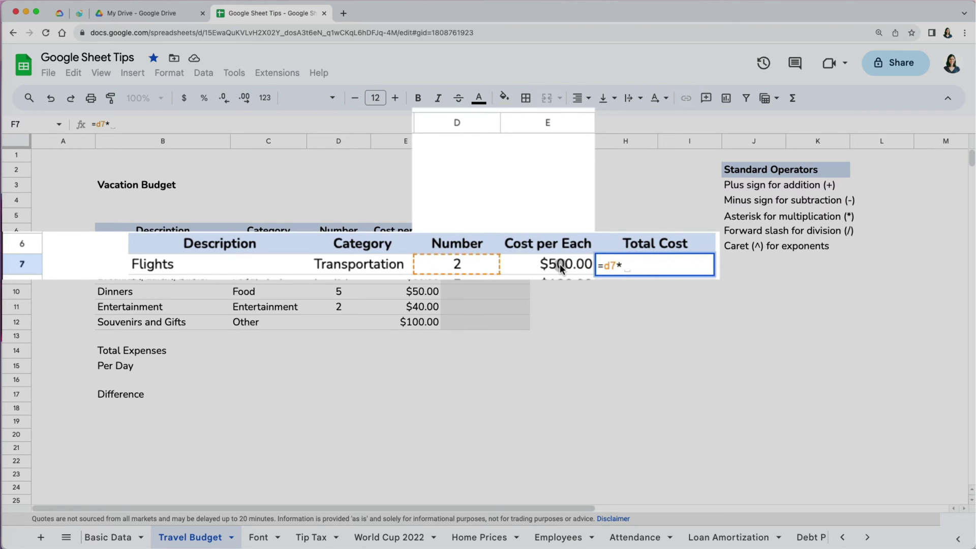
text(e7)
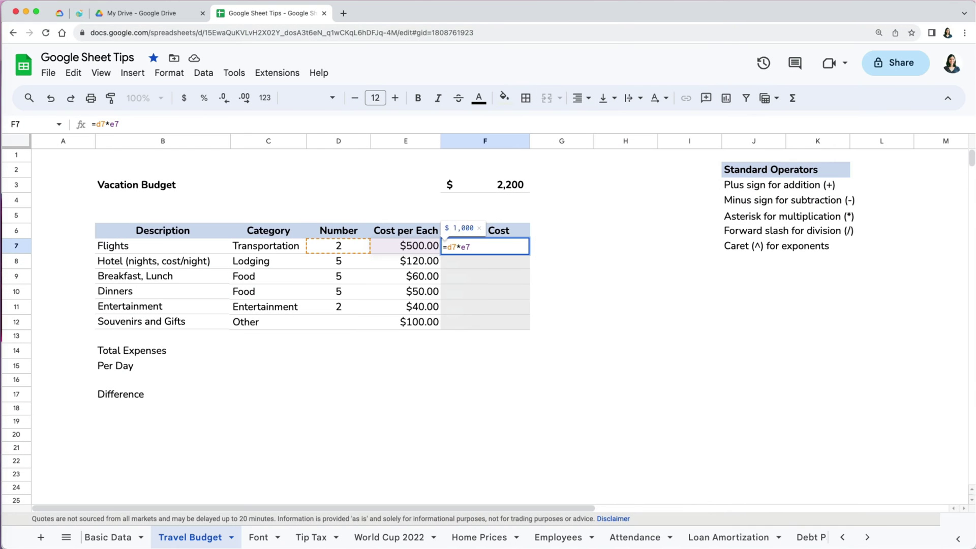
key(Return)
click(515, 263)
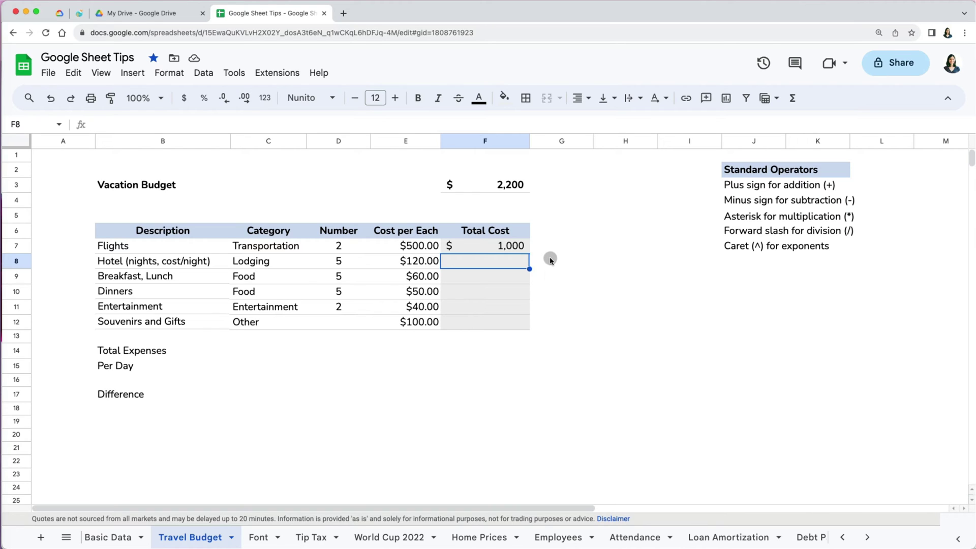
Enter =d8*e8 in F8 so the Hotel Total Cost shows $600
text(=)
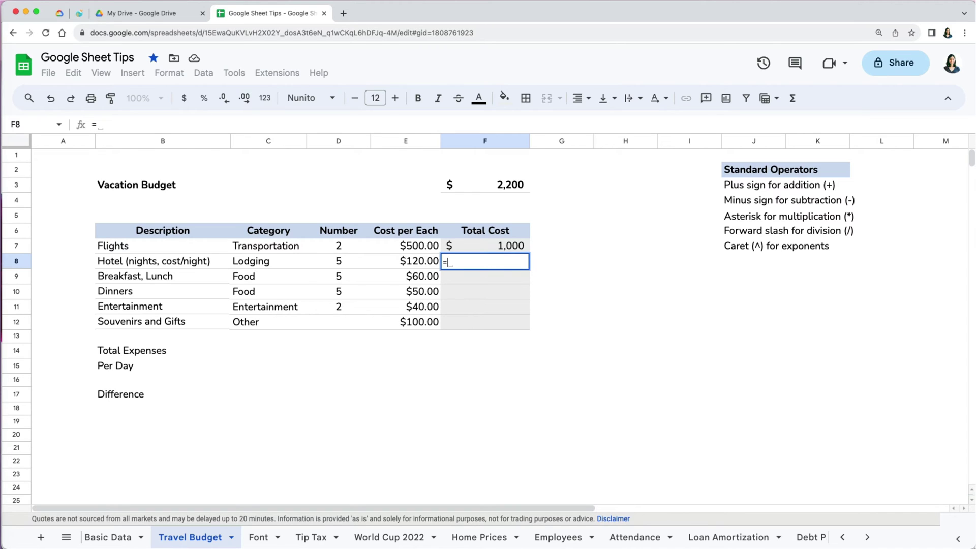
text(d8)
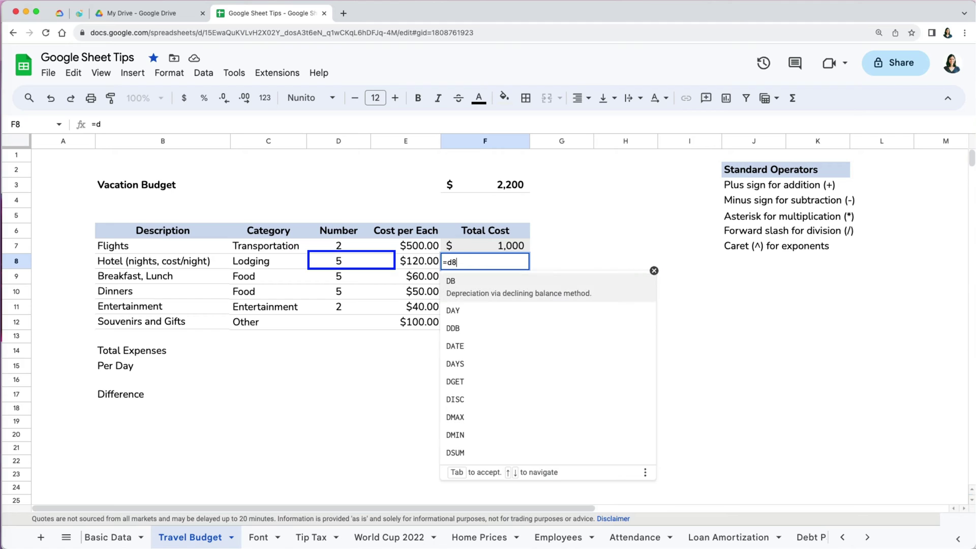
text(*)
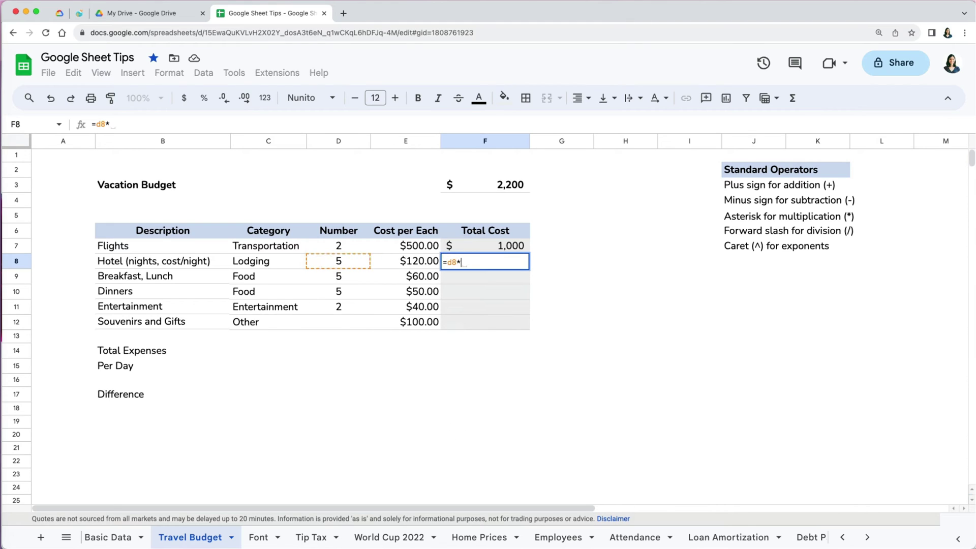
text(e8)
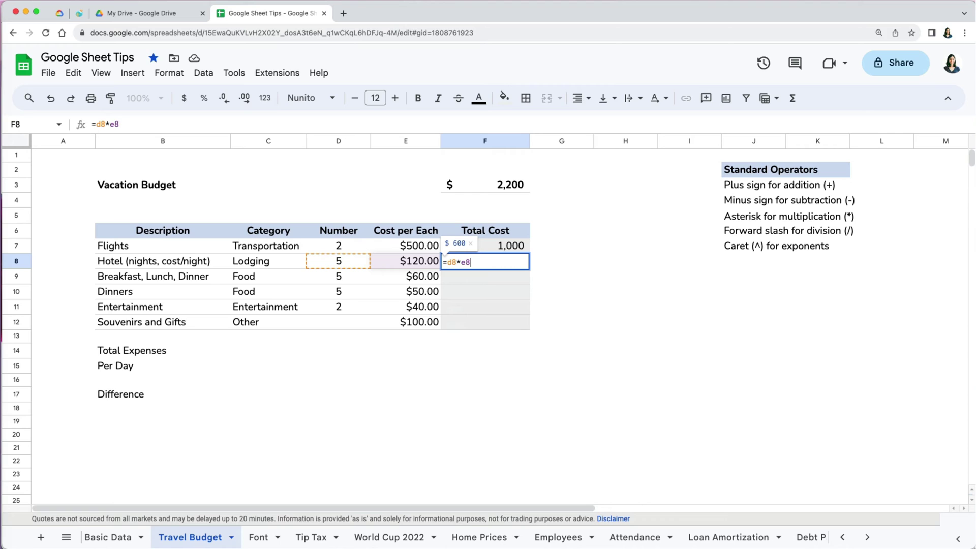
key(Return)
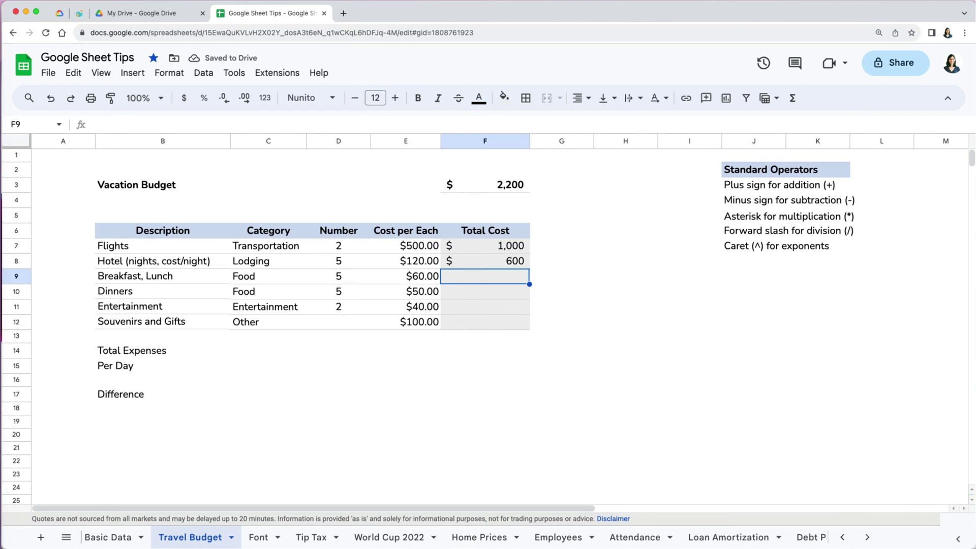
Enter =D9*E9 and =D10*E10 for Breakfast, Lunch (300) and Dinners (250) totals
text(=)
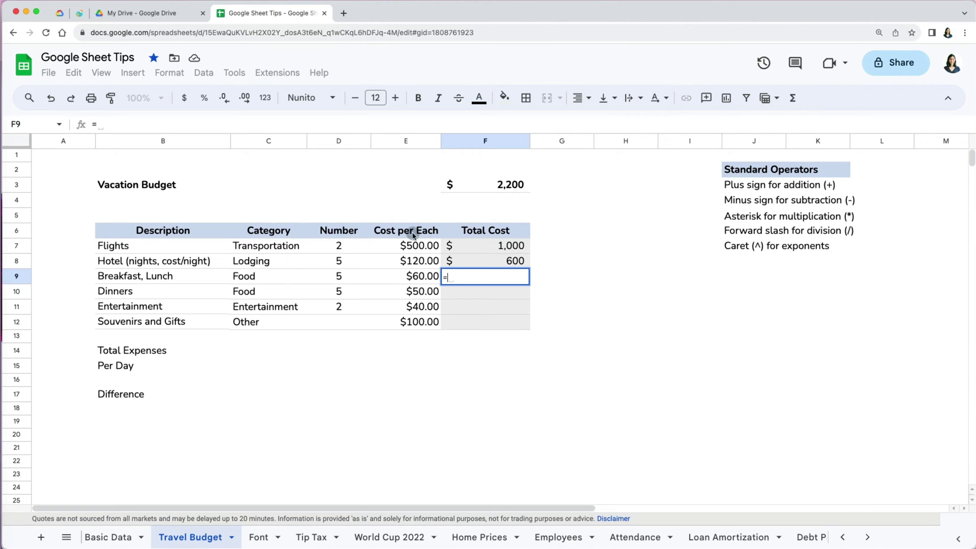
click(339, 277)
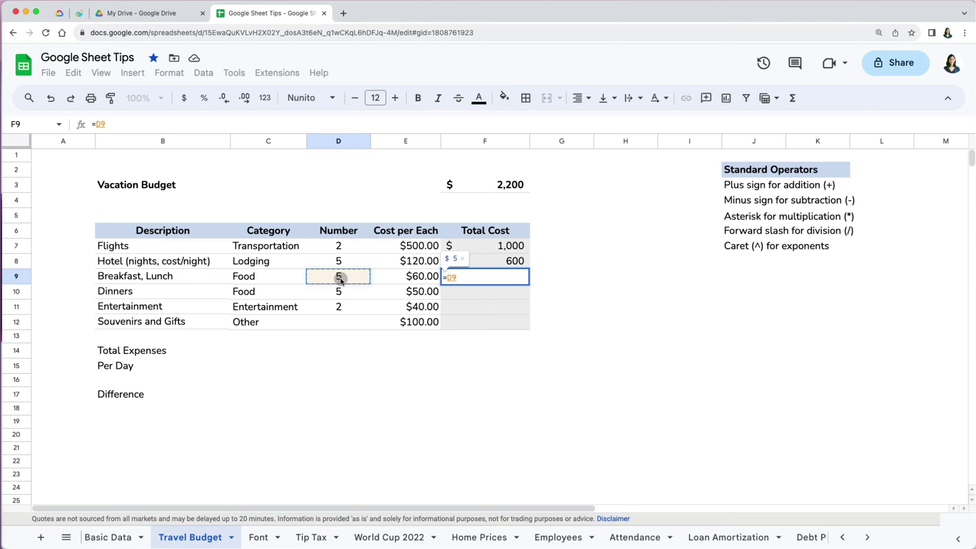
text(*)
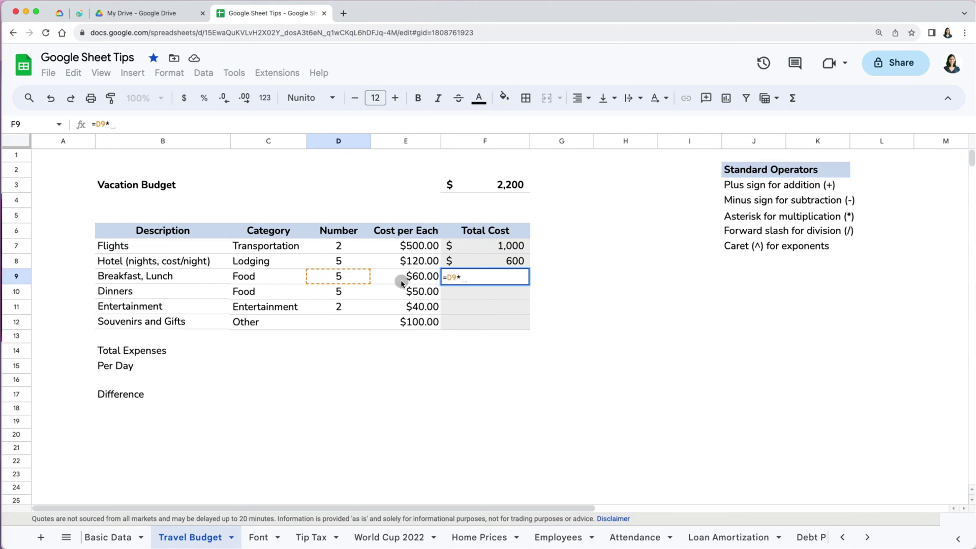
click(416, 277)
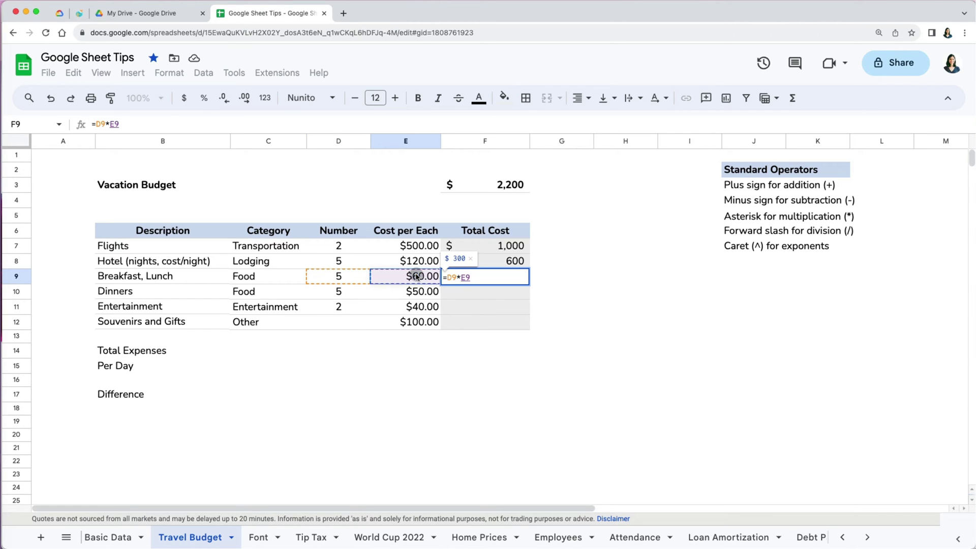
key(Return)
text(=)
click(338, 292)
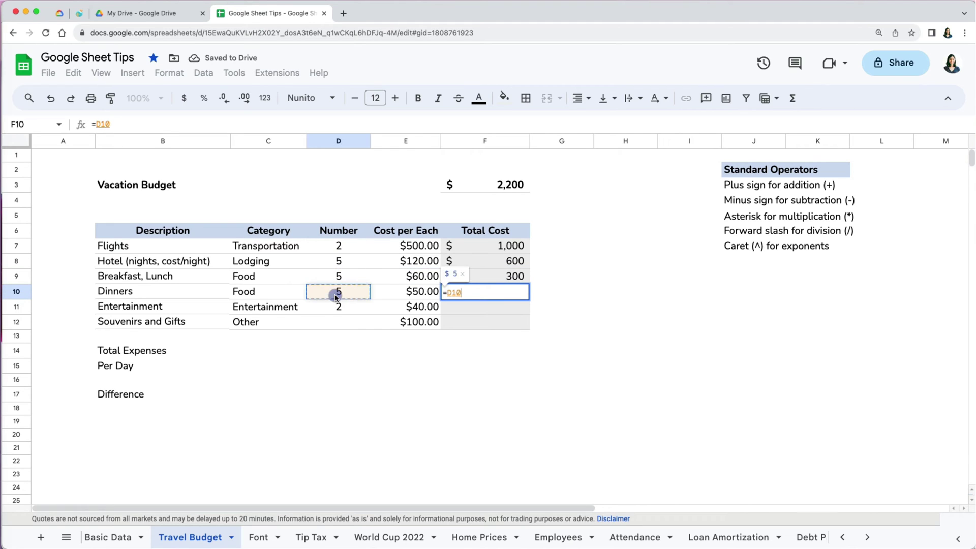
text(*)
click(401, 294)
key(Return)
Enter =D11*E11 for Entertainment (80) and =E12 for Souvenirs (100)
text(=)
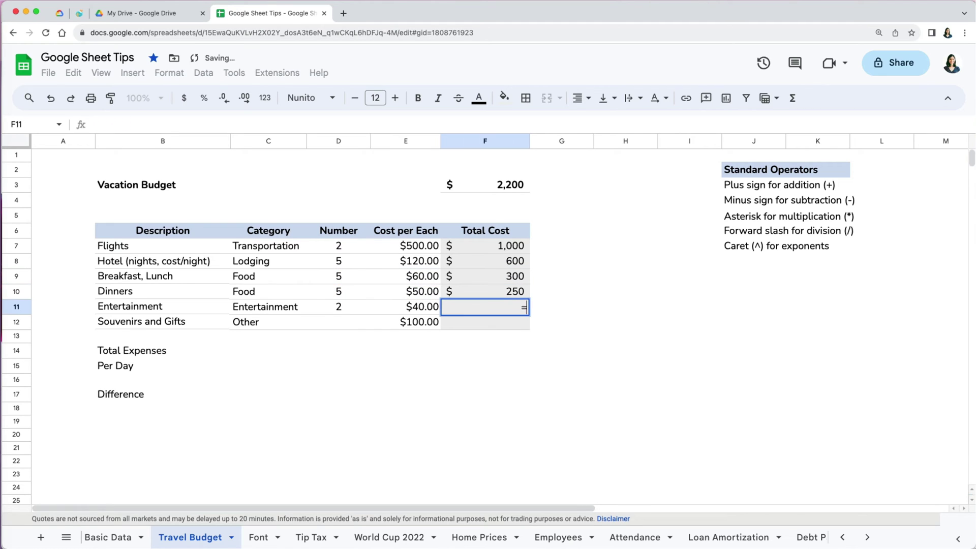
click(339, 307)
text(*)
click(403, 307)
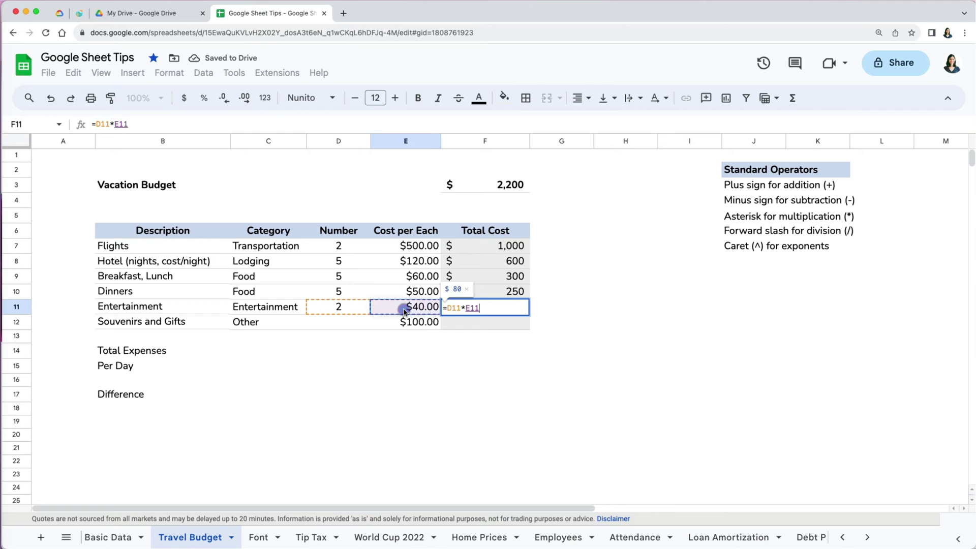
key(Return)
text(=)
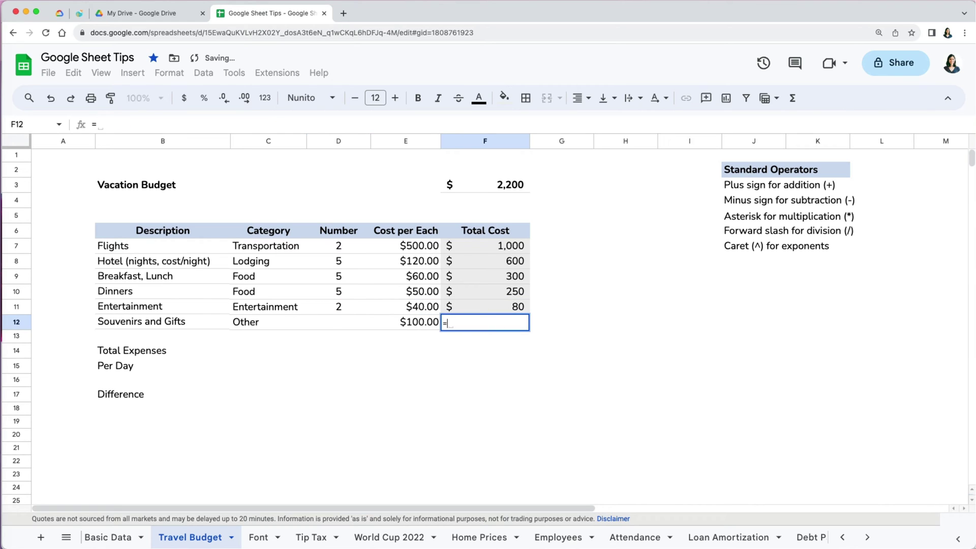
click(396, 327)
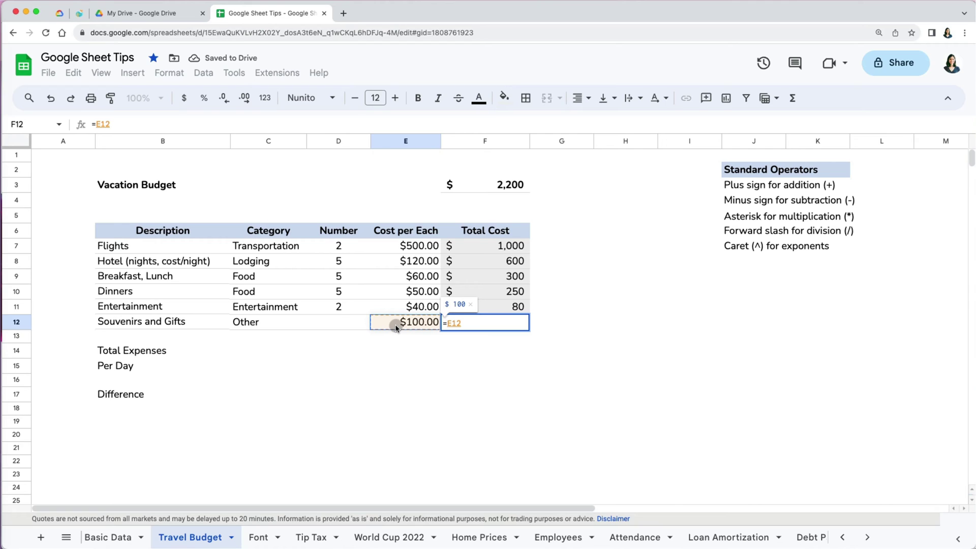
key(Return)
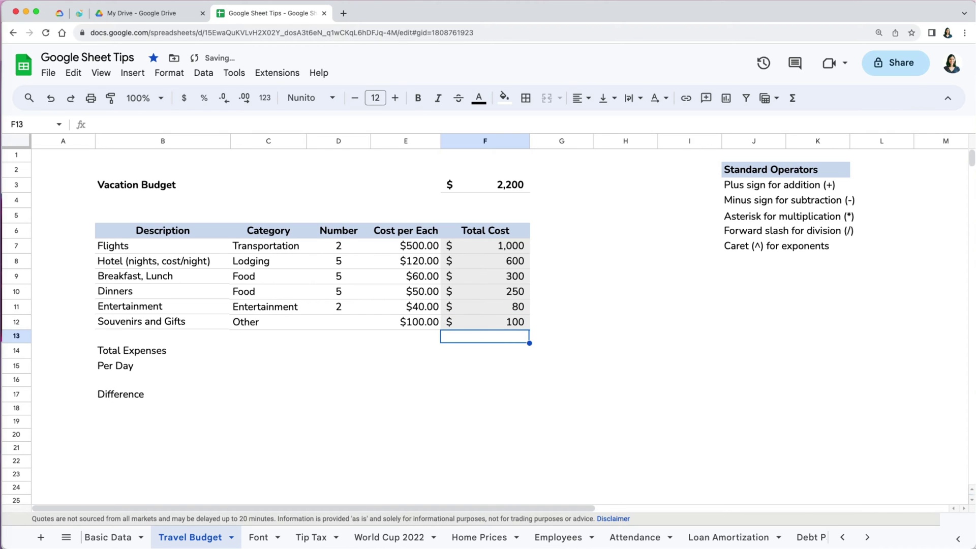
Enter =F7+F8+F9+F10+F11+F12 in F14 for Total Expenses of $2,330
click(496, 355)
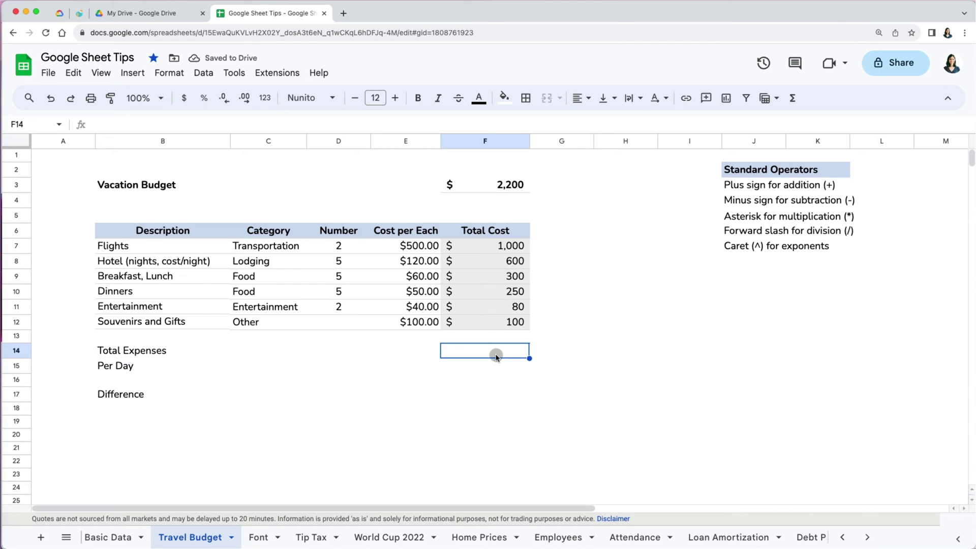
text(=)
click(508, 246)
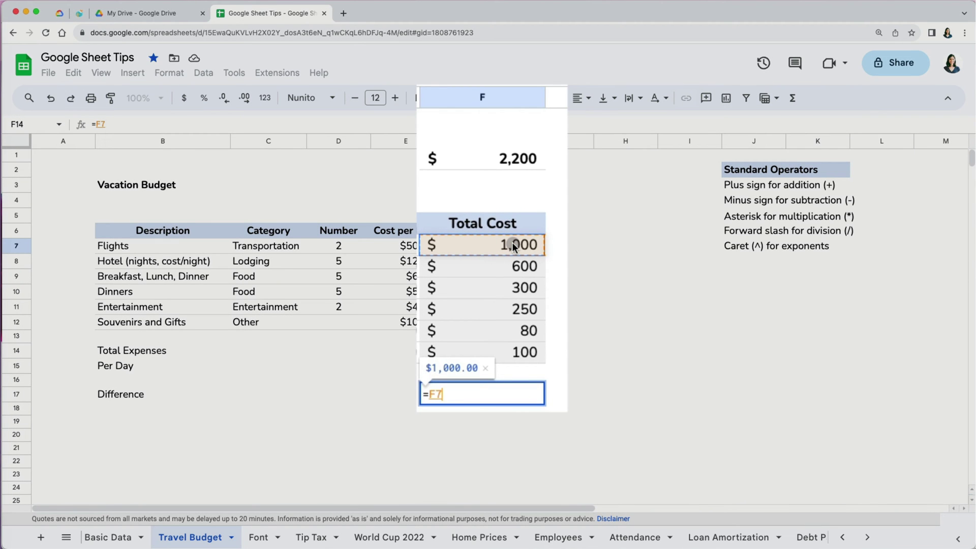
text(+)
click(512, 266)
text(+)
click(511, 288)
text(+)
click(509, 309)
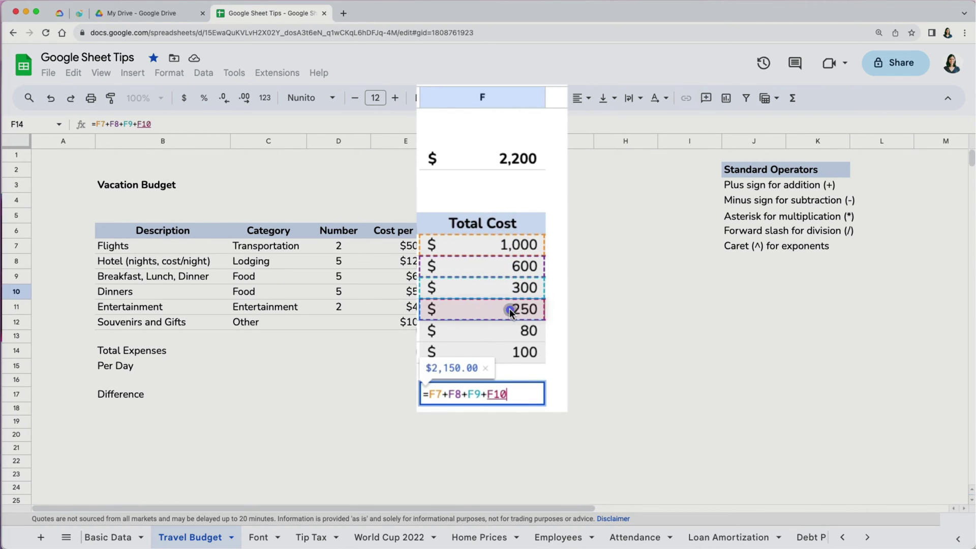
text(+)
click(509, 331)
text(+)
click(510, 352)
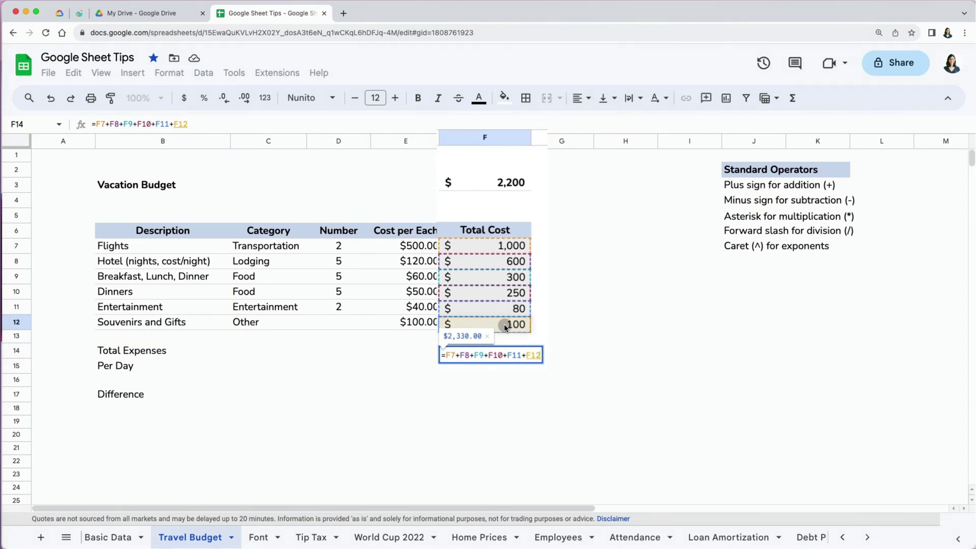
key(Return)
click(496, 367)
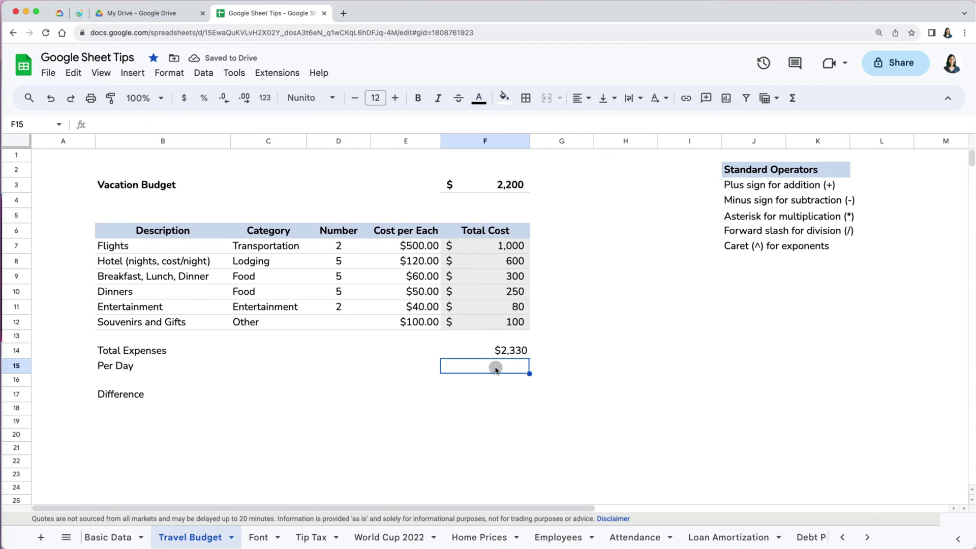
Enter =F14/5 in F15 so Per Day shows $466
text(=)
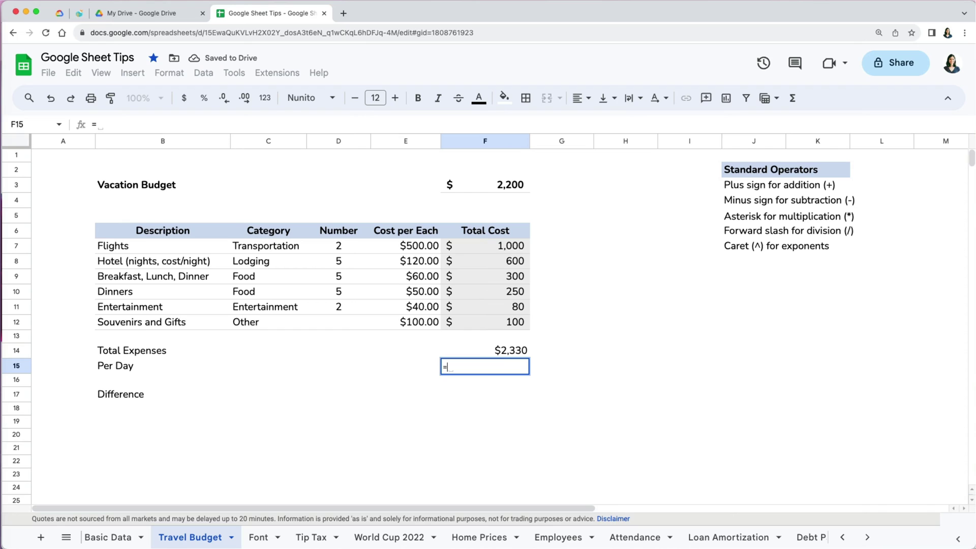
click(501, 351)
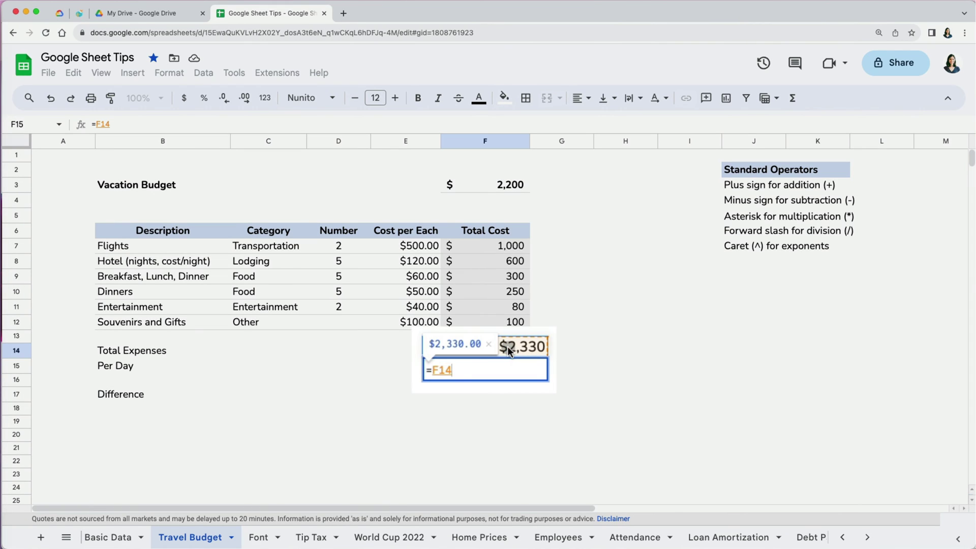
text(/5)
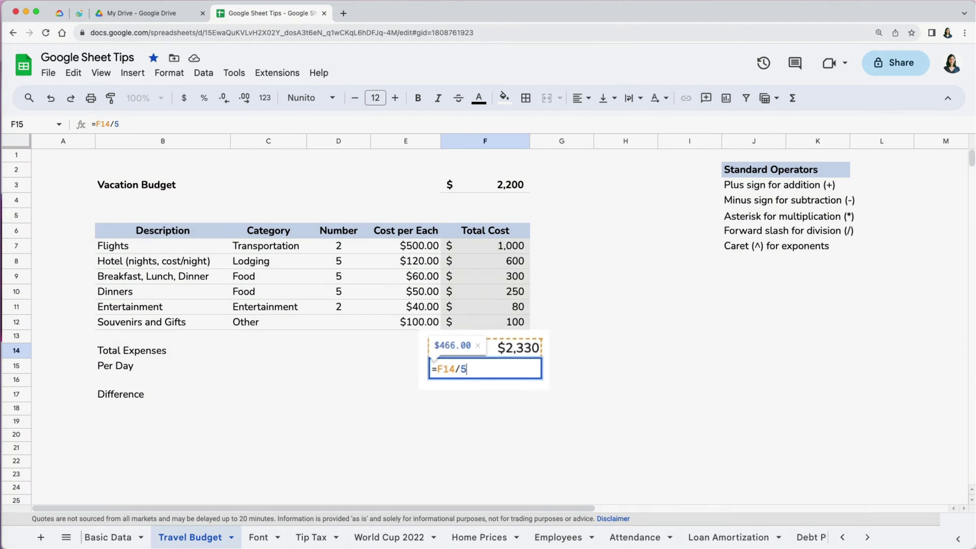
key(Return)
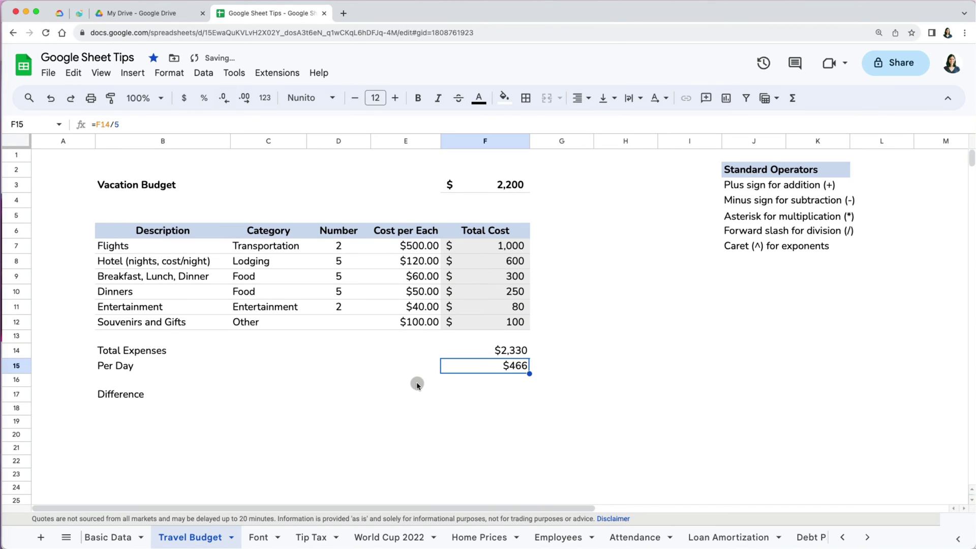
click(507, 396)
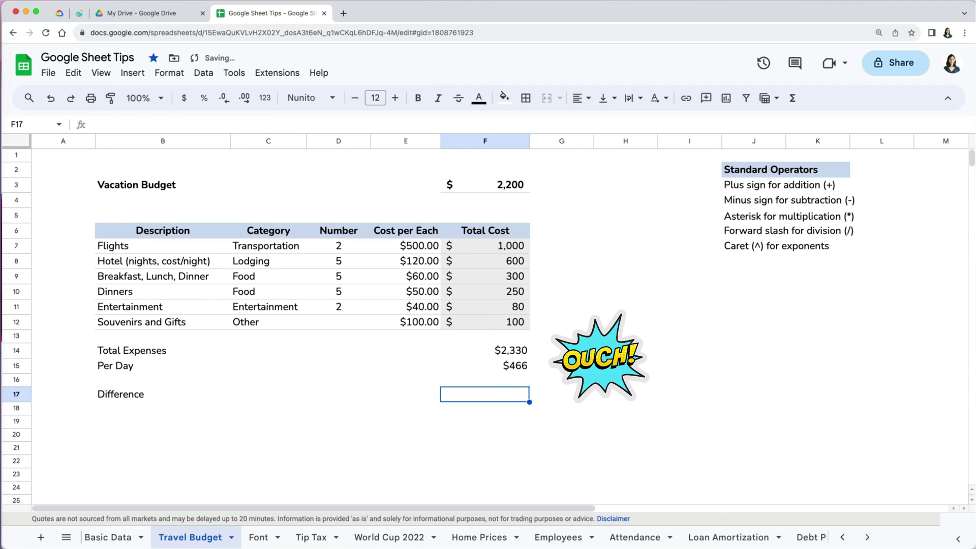
Enter =F3-F14 in F17 so the Difference shows -$130
text(=)
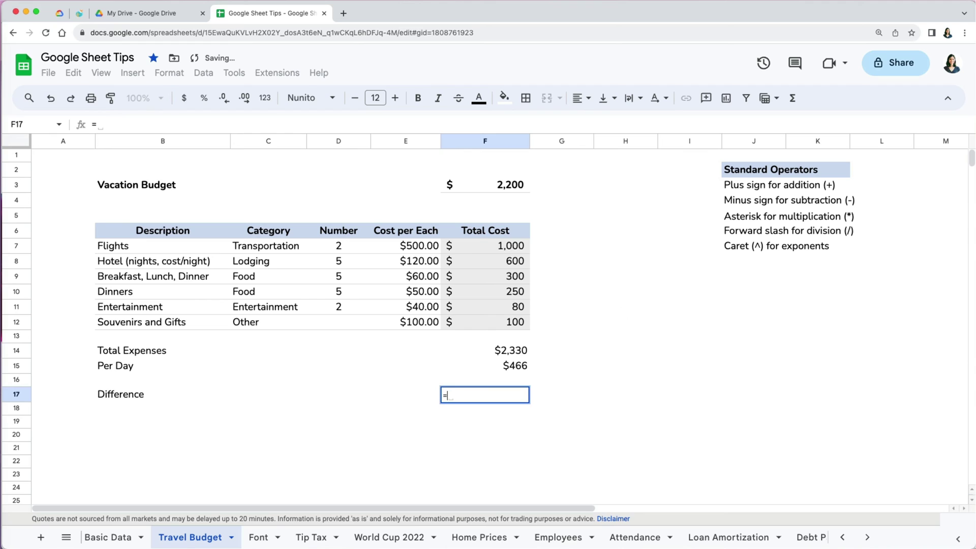
click(496, 191)
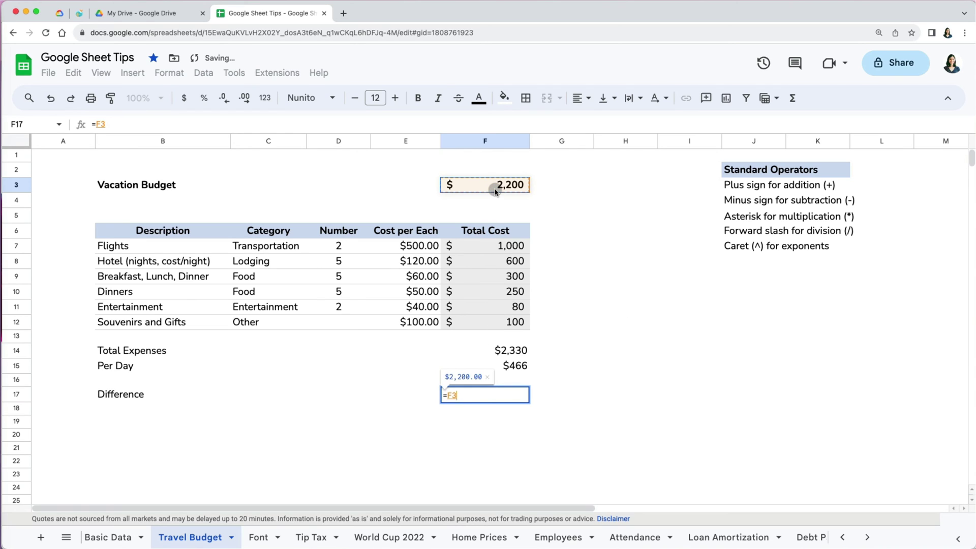
text(-)
click(506, 353)
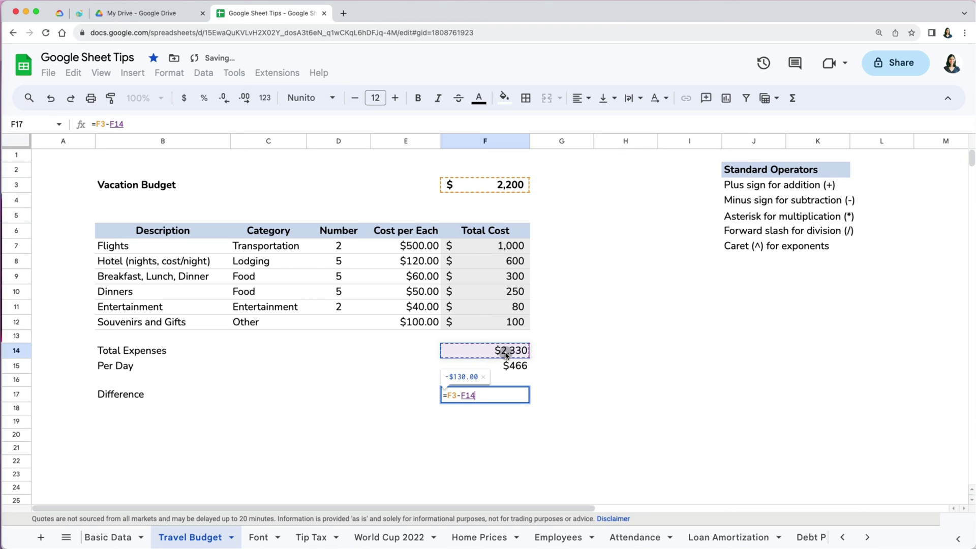
key(Return)
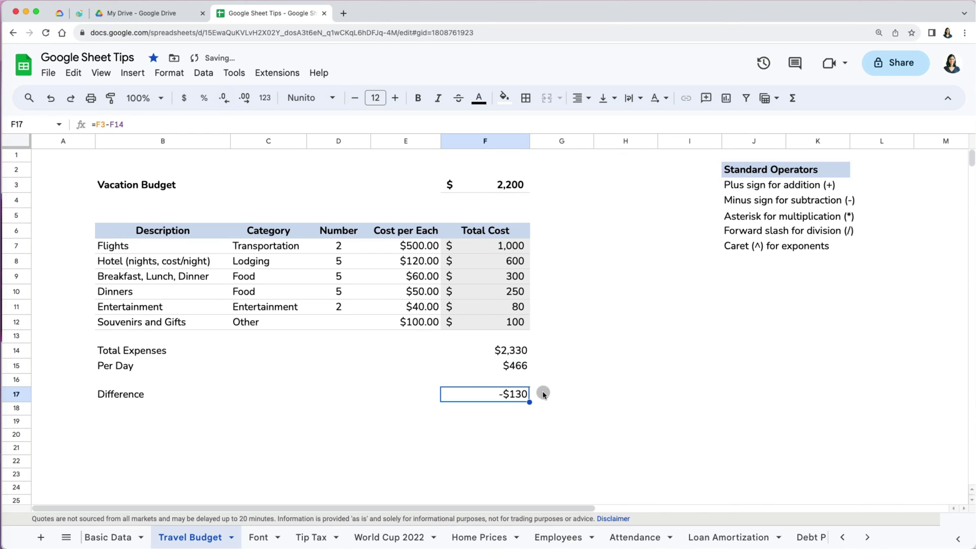
Label G17 beside the Difference as 'over budget'
click(543, 394)
text(overbudget)
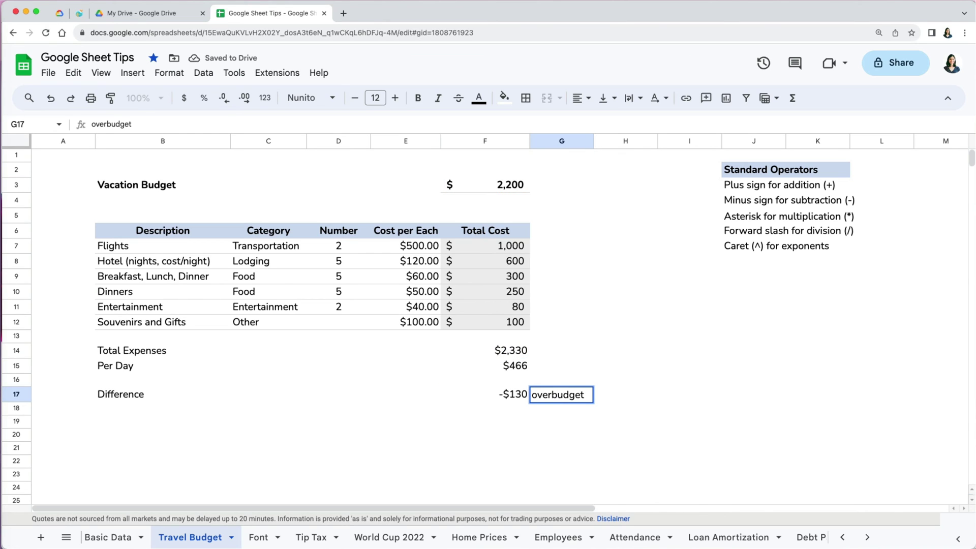
click(550, 395)
key(Return)
click(625, 351)
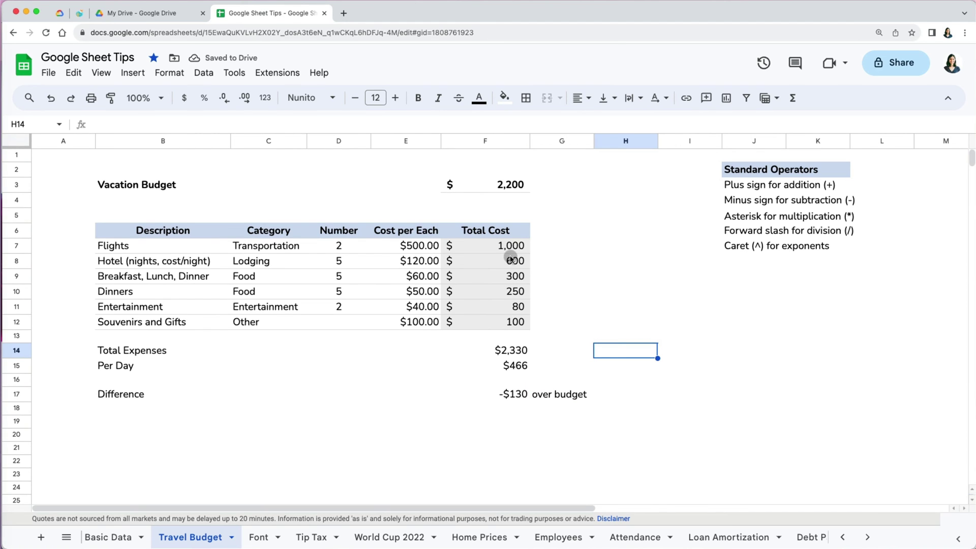
Change the Flights cost per each in E7 to $600.00
click(418, 249)
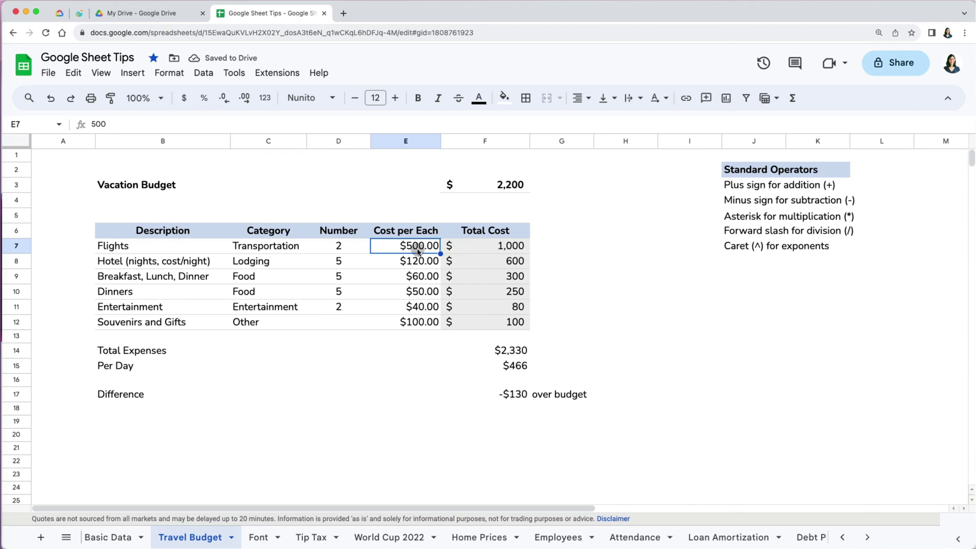
text(600)
key(Return)
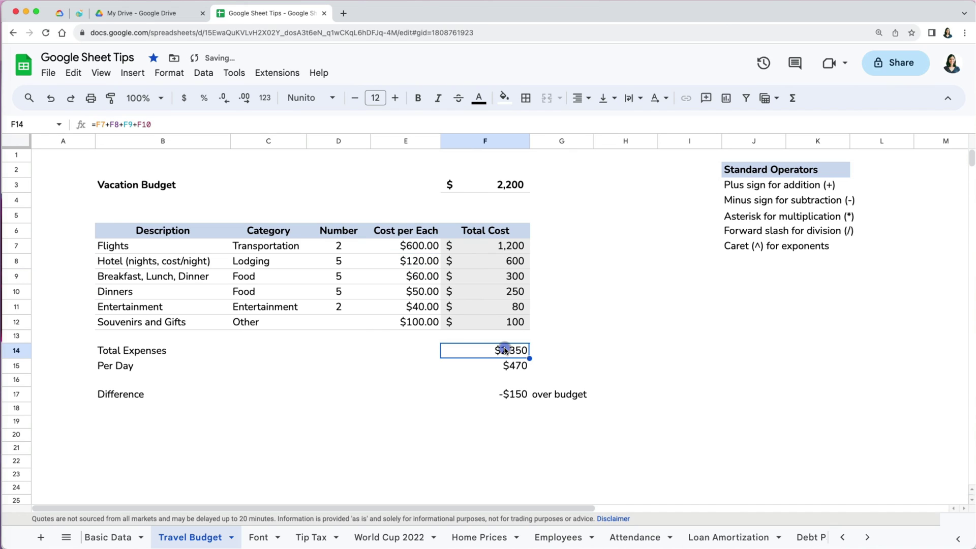
Append +F11+F12 to the Total Expenses formula in F14
click(421, 124)
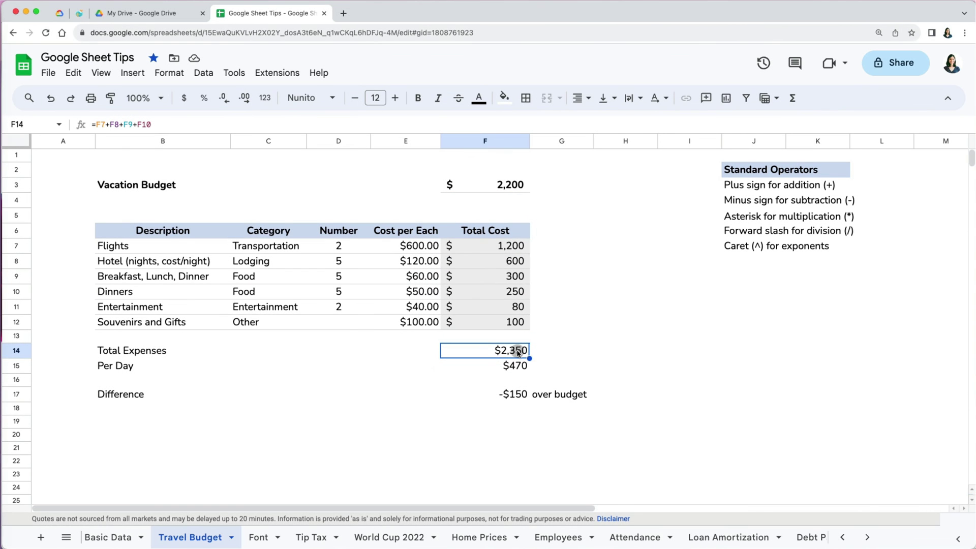
double_click(518, 350)
click(518, 352)
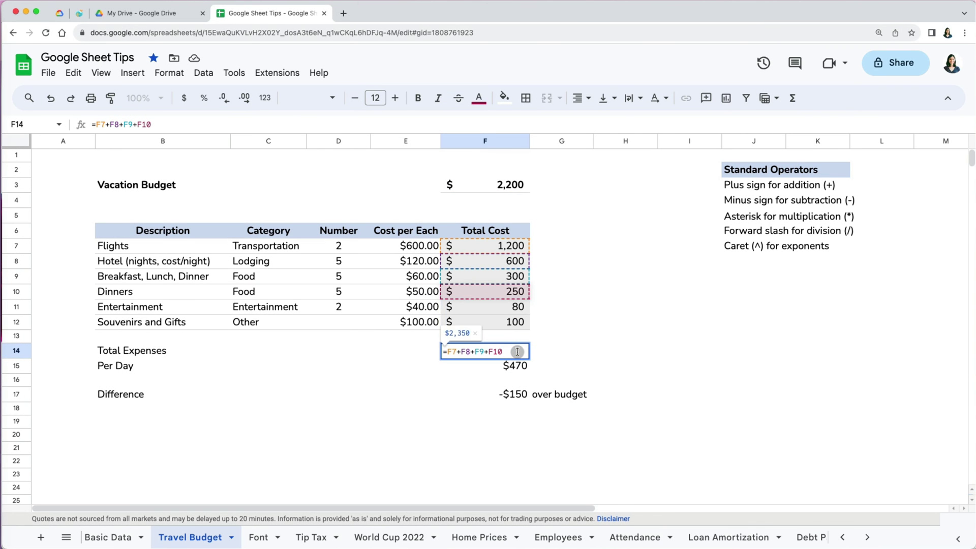
text(+)
click(519, 307)
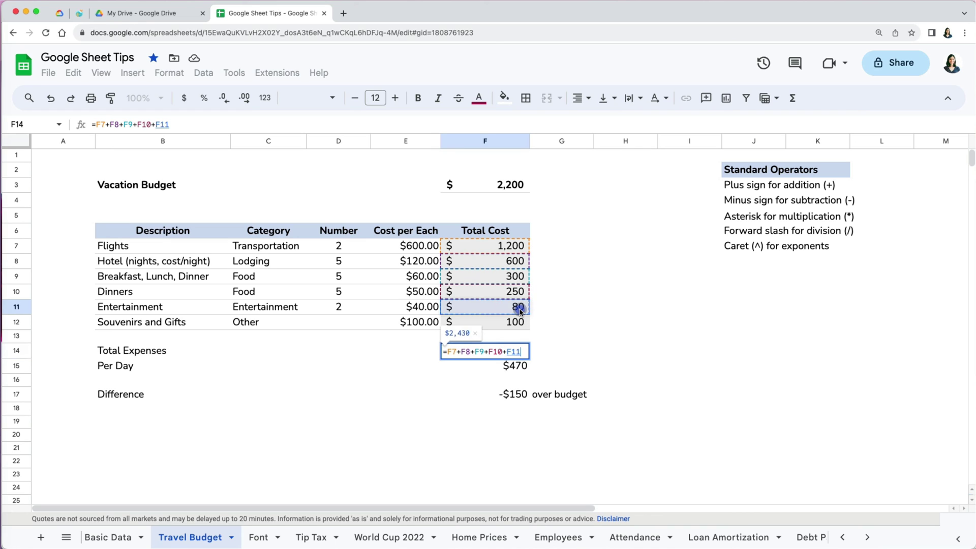
text(+)
click(518, 322)
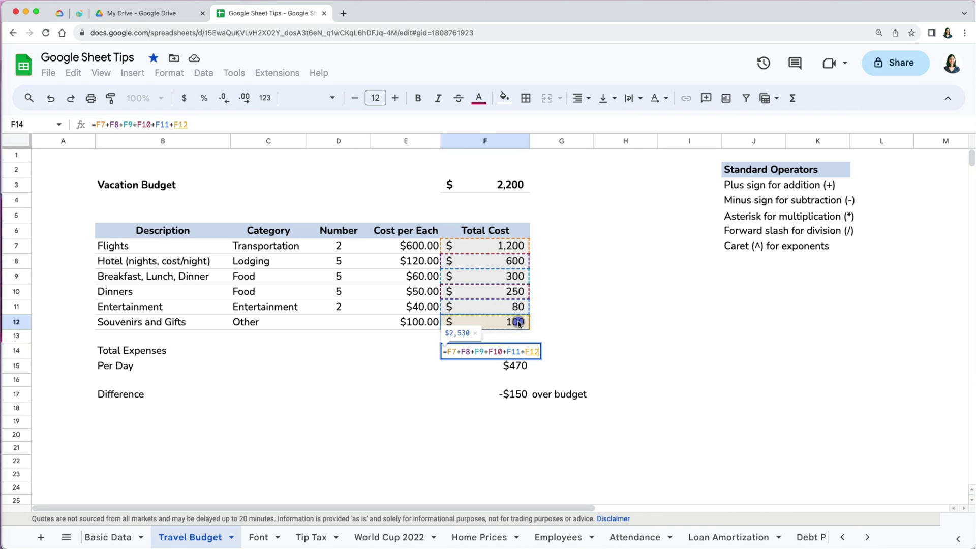
key(Return)
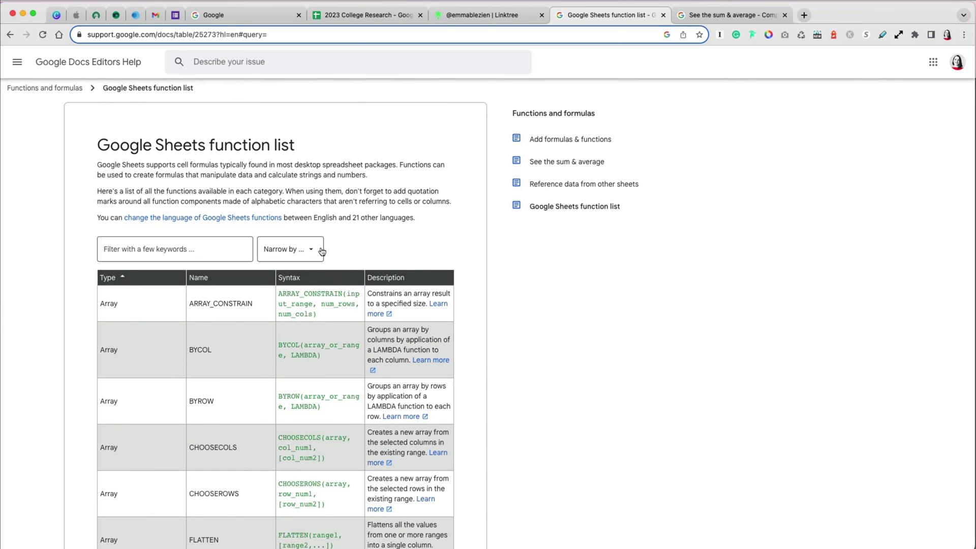
click(319, 251)
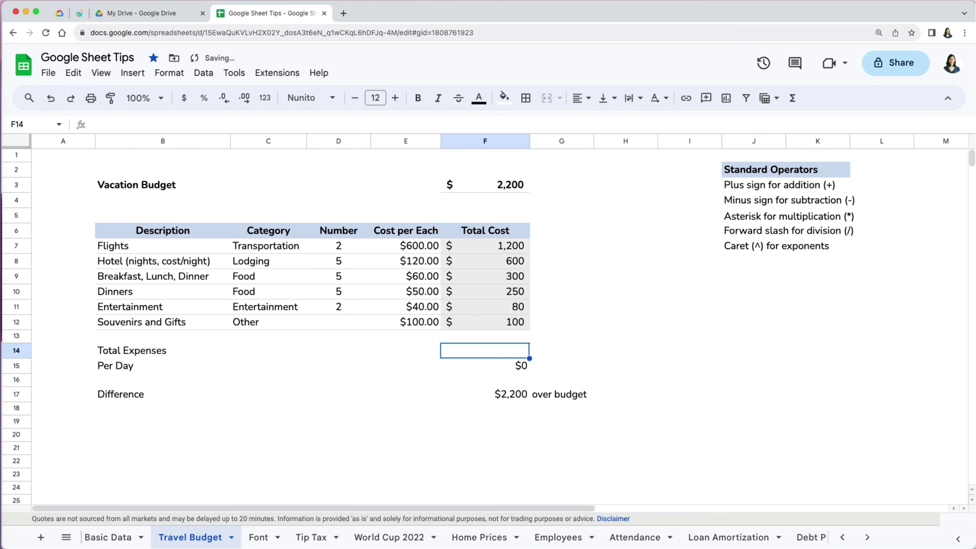
Enter =sum(F7:F12) in F14 so Total Expenses shows $2,530
text(=)
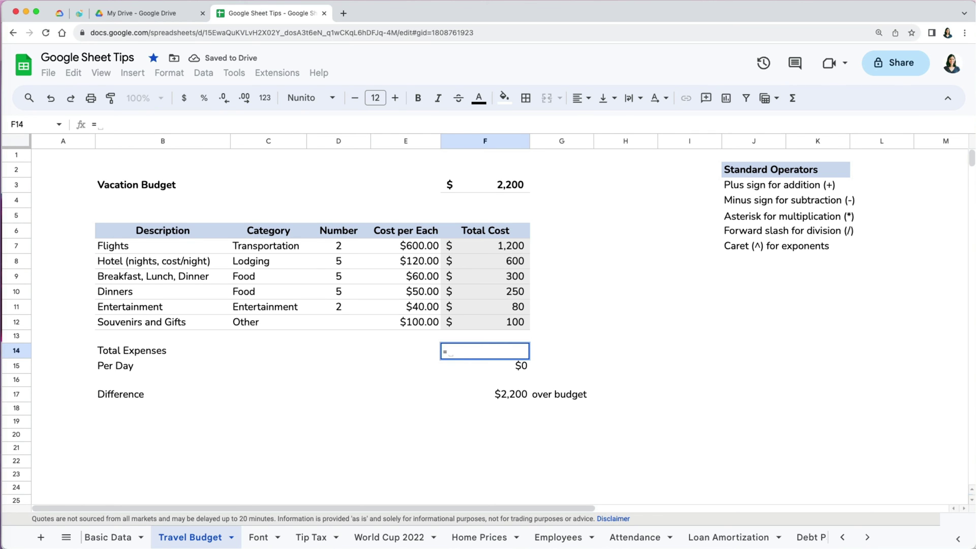
text(sum()
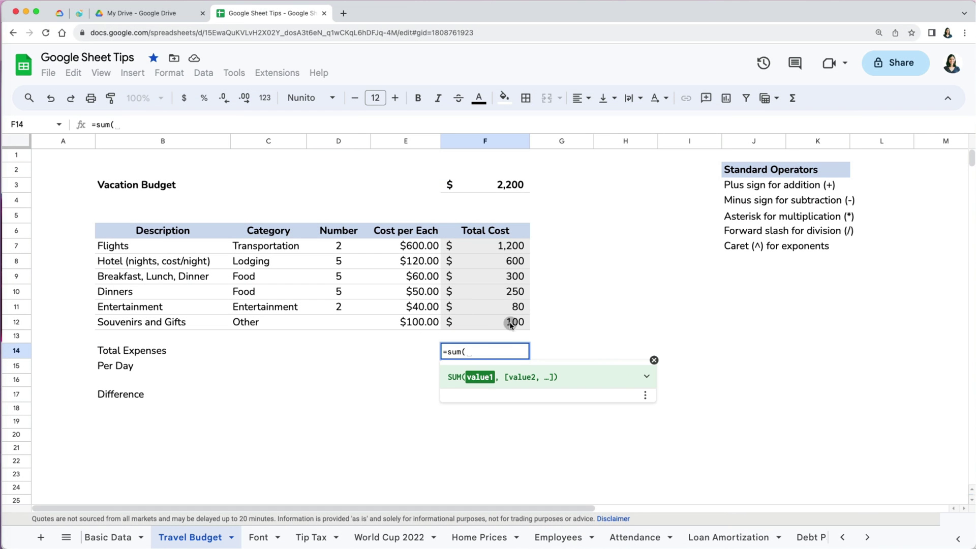
drag(510, 322, 507, 248)
key(shift+Return)
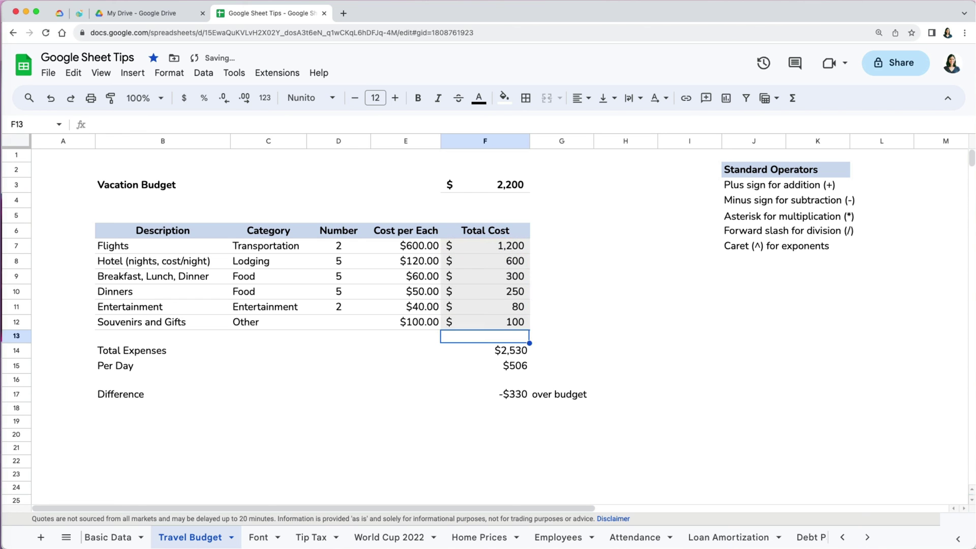